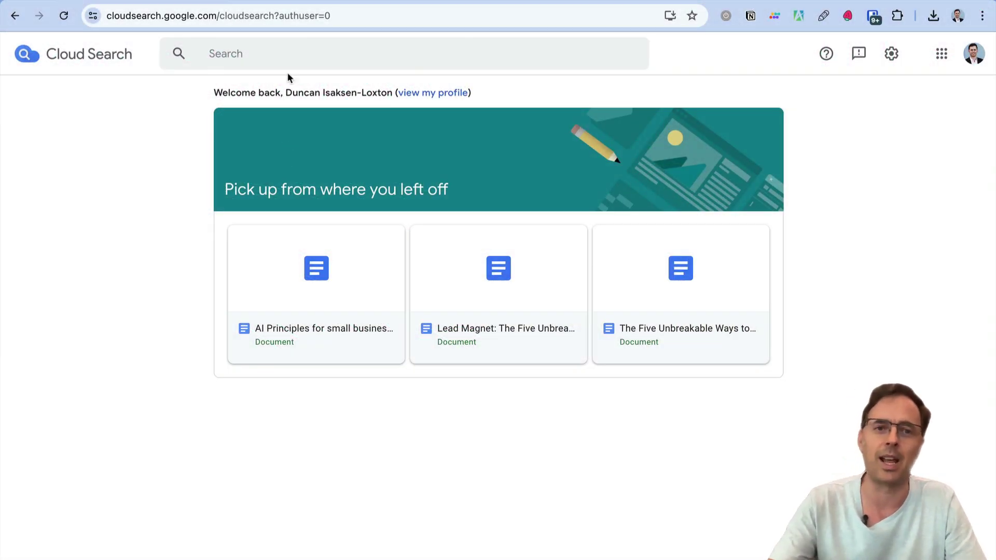
Step: Search Cloud Search for 'ai principles' via the suggestion and note a result coming from Gmail
left_click(217, 15)
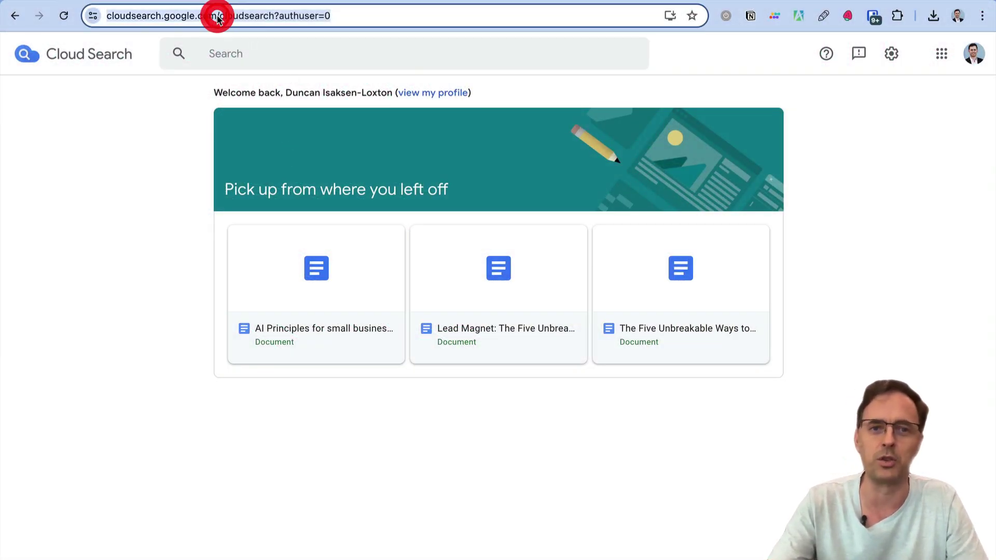
left_click(249, 57)
type("ai pr")
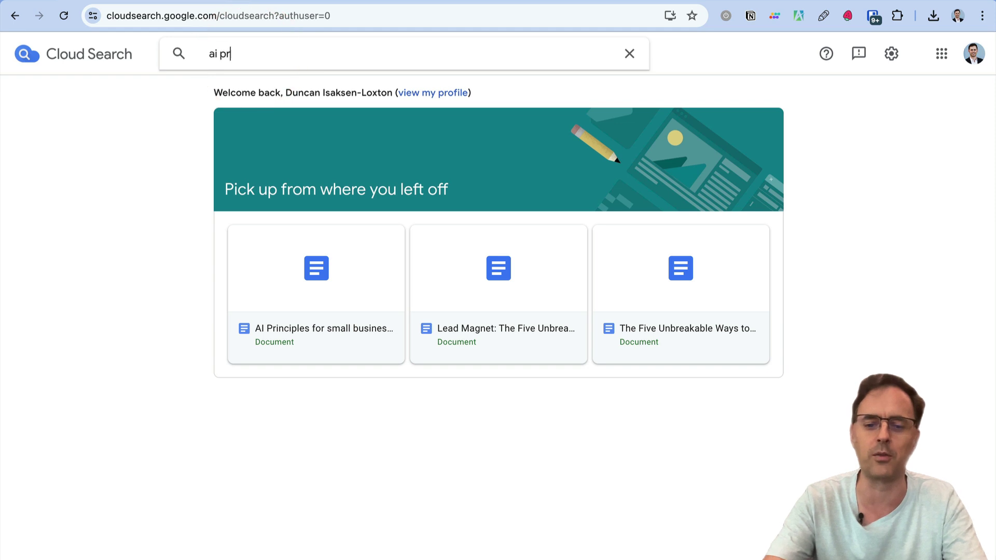
key("BackSpace")
key("BackSpace")
type("n")
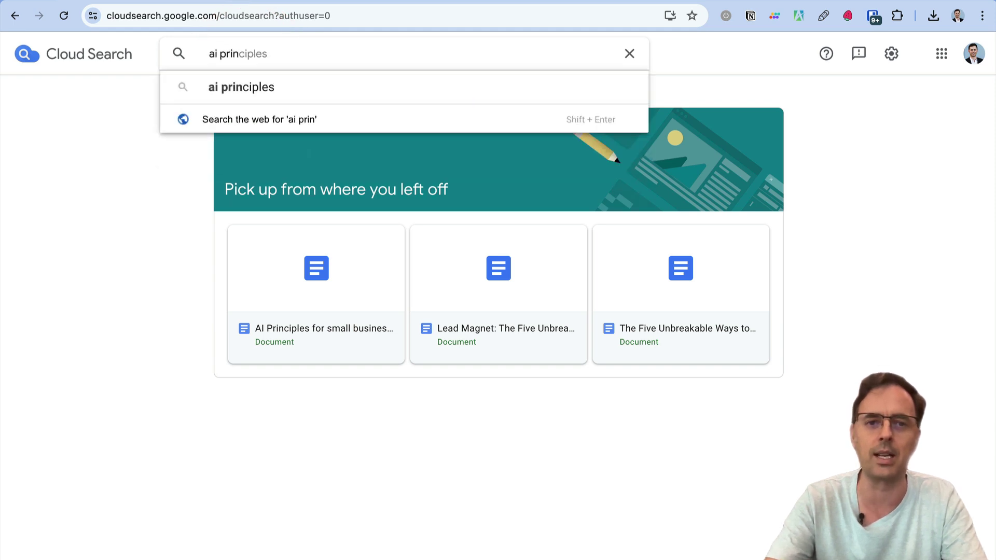
left_click(242, 90)
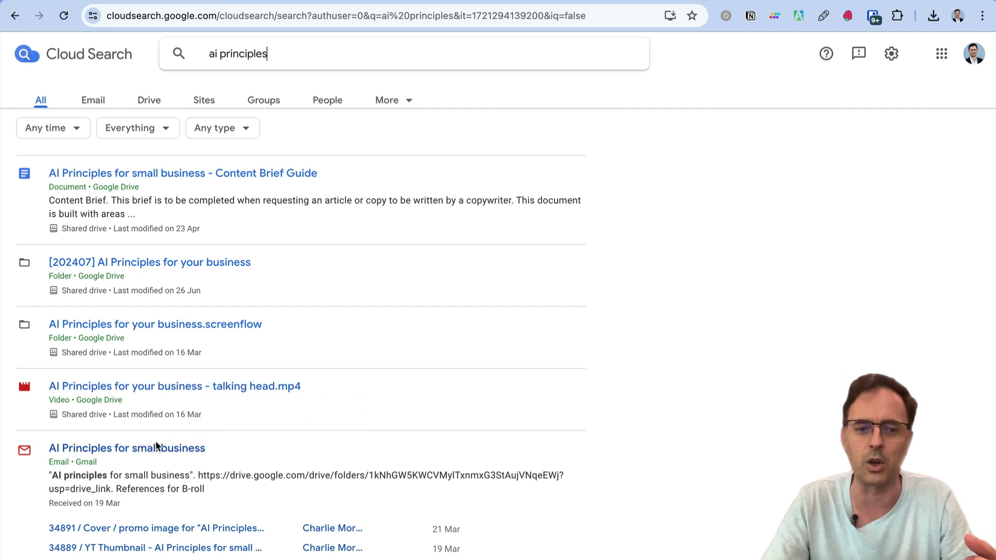
triple_click(46, 464)
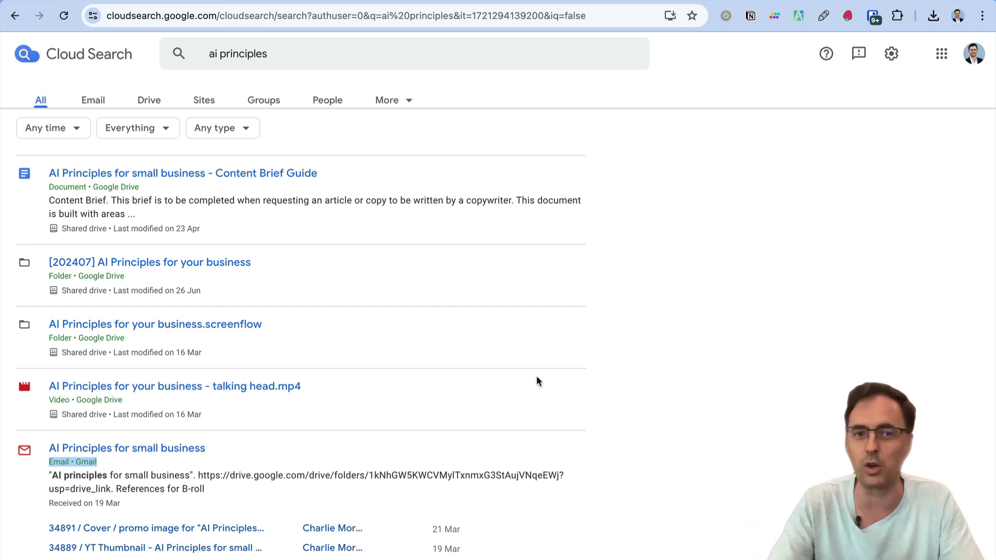
left_click(93, 99)
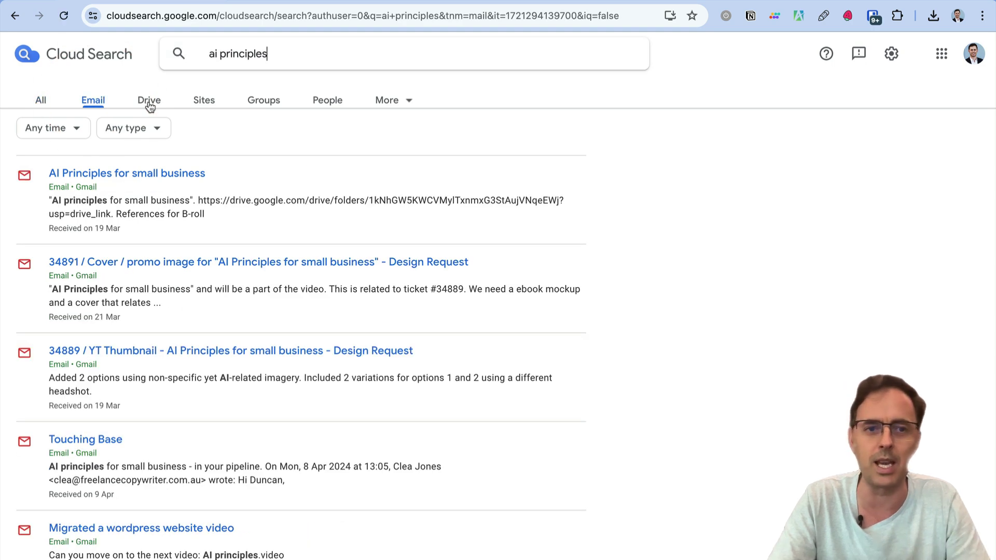
left_click(150, 104)
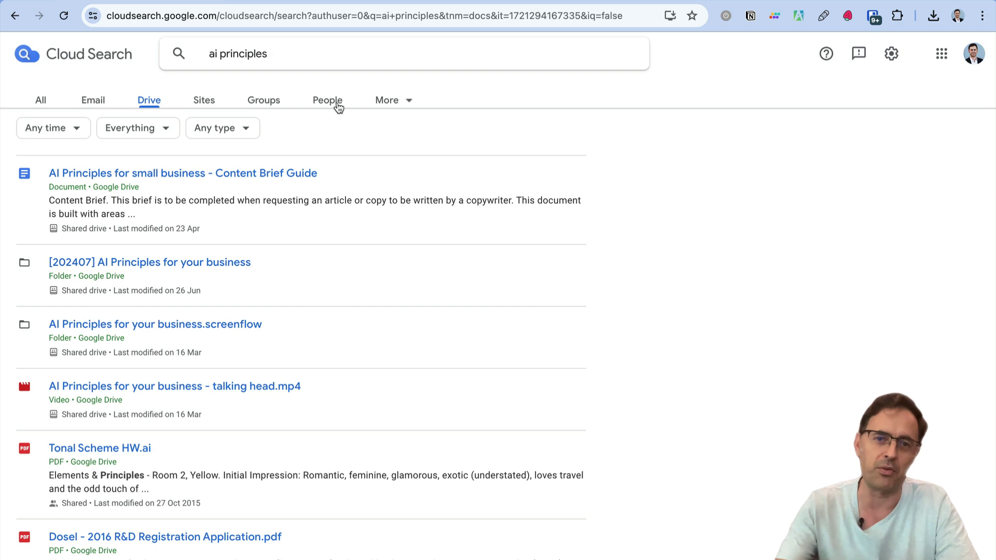
left_click(284, 23)
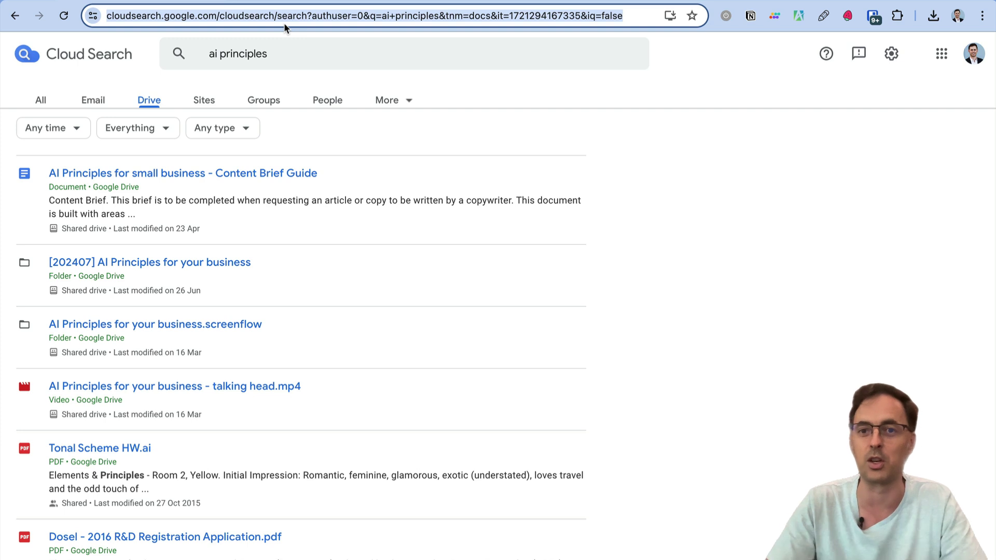
left_click(411, 22)
left_click(46, 97)
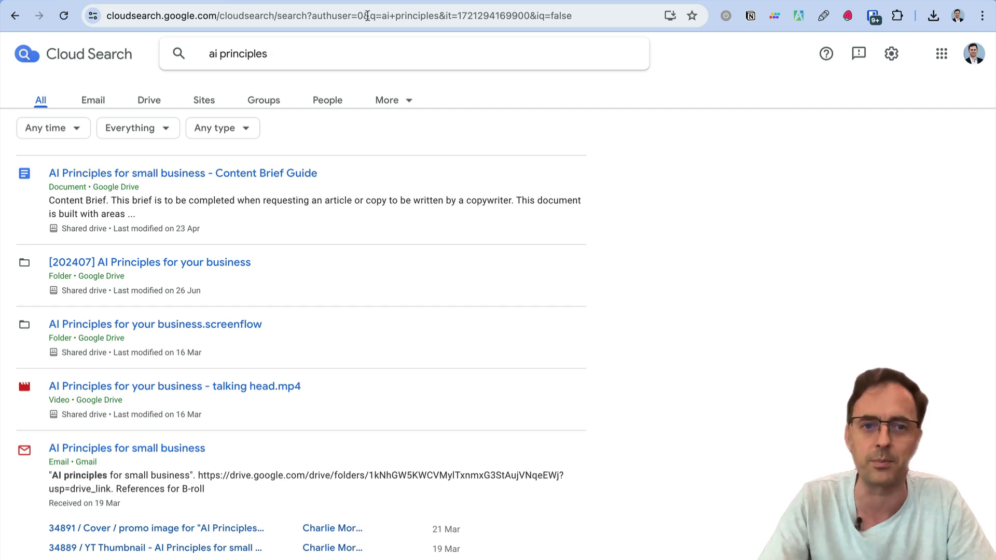
Step: Replace the '+' between the query words in the results address with a space and reload
left_click(214, 15)
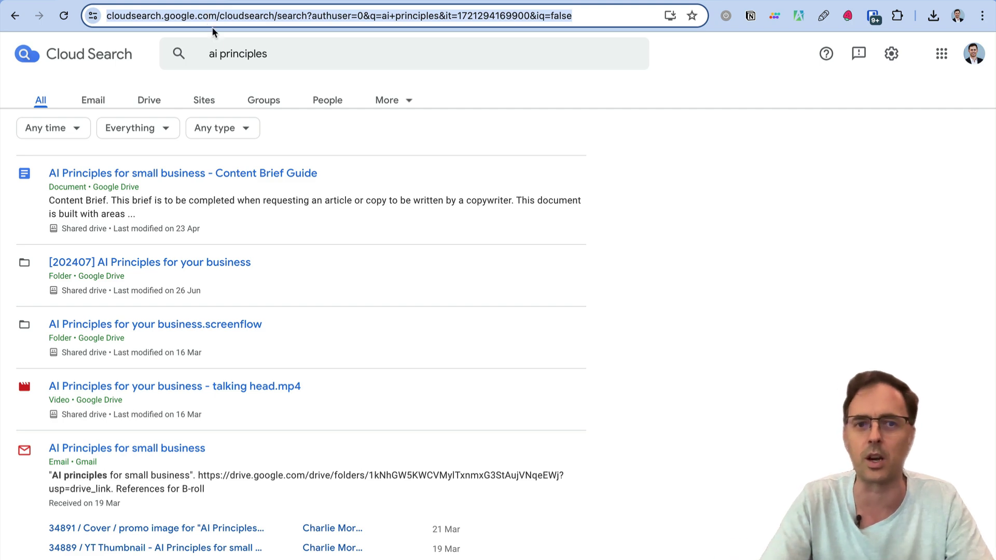
left_click(273, 62)
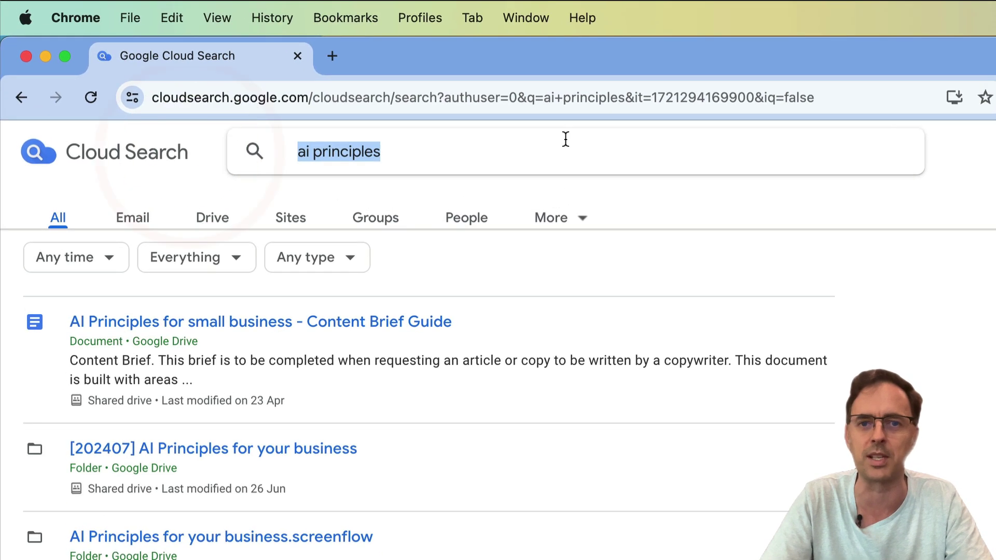
left_click_drag(543, 96, 626, 103)
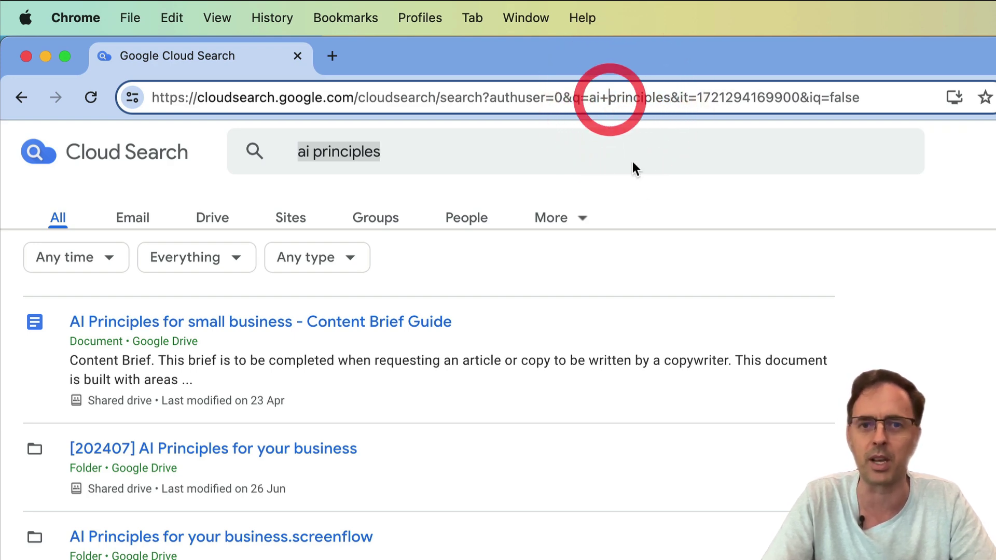
key("BackSpace")
key("Return")
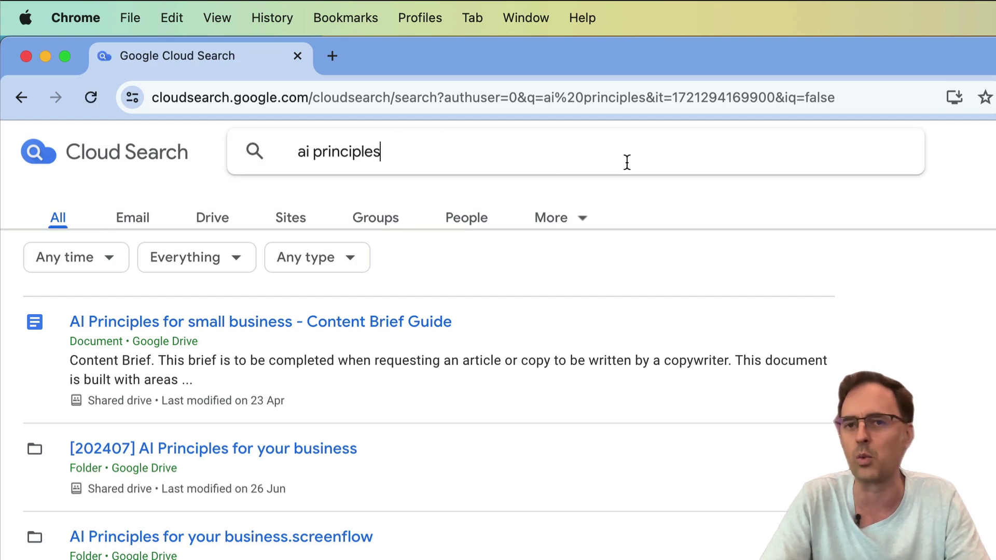
Step: Delete everything after q= in the address, removing the query and trailing parameters
left_click_drag(645, 98, 545, 98)
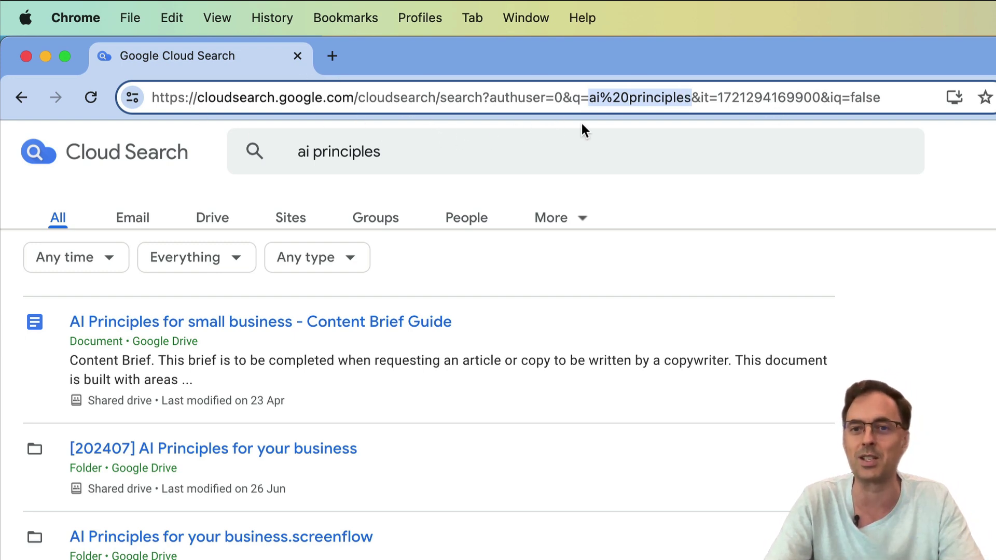
left_click_drag(892, 94, 623, 92)
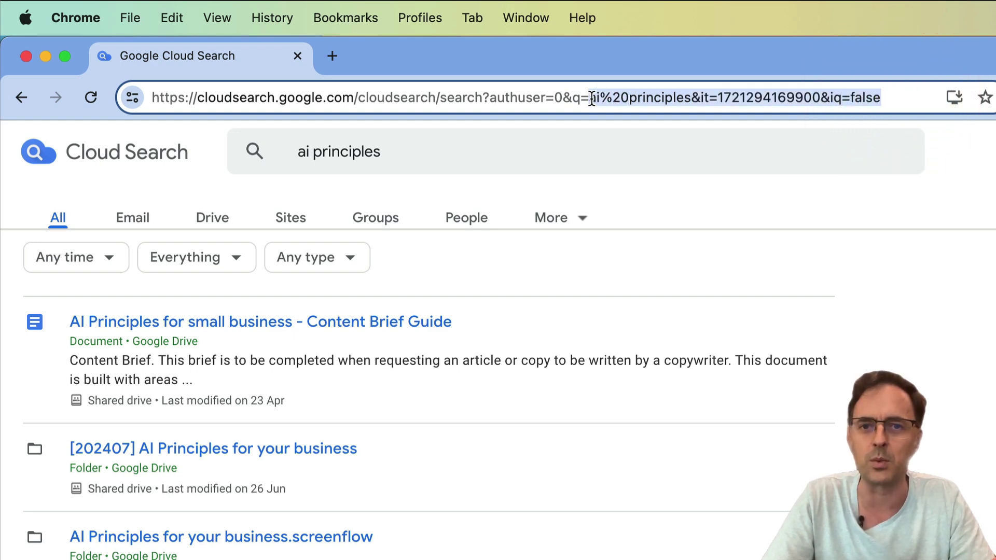
left_click_drag(592, 97, 589, 98)
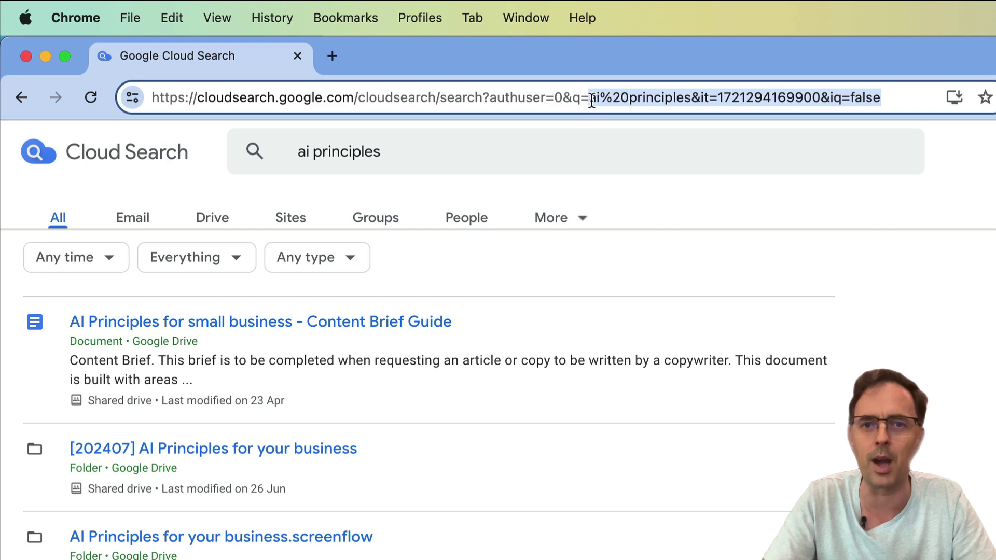
left_click_drag(592, 100, 983, 100)
key("BackSpace")
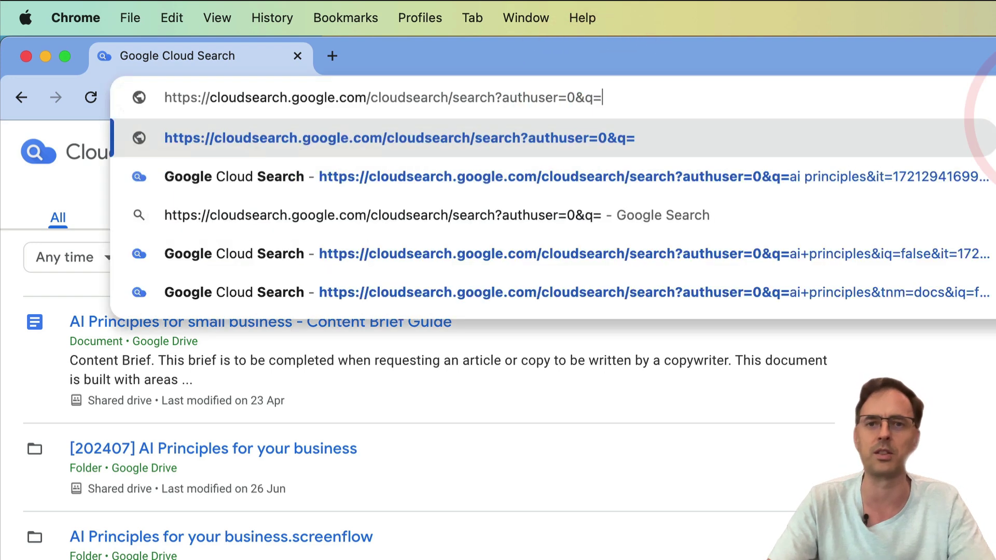
Step: Remove the authuser=0 parameter and stray '&' so the address ends search?q=
triple_click(764, 90)
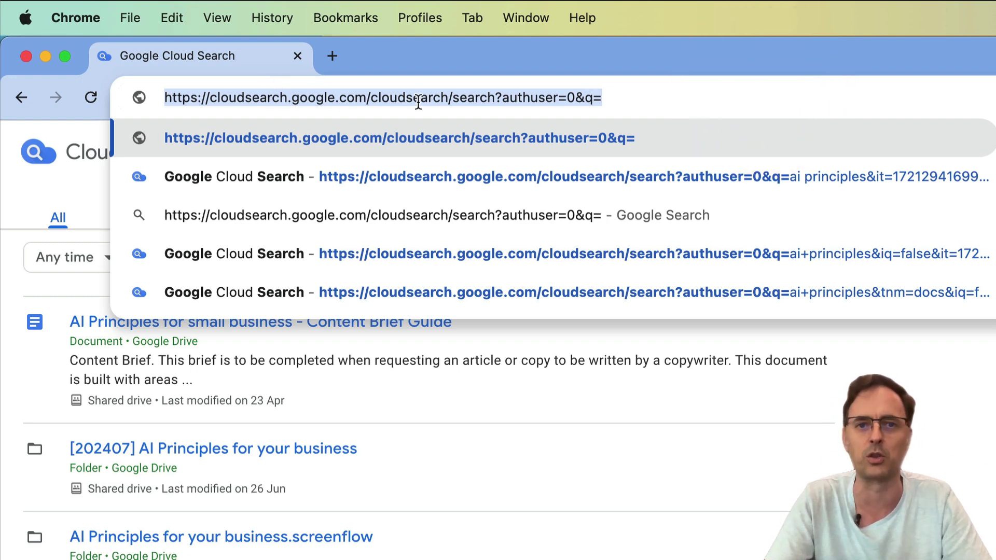
left_click(487, 91)
left_click_drag(489, 98, 562, 98)
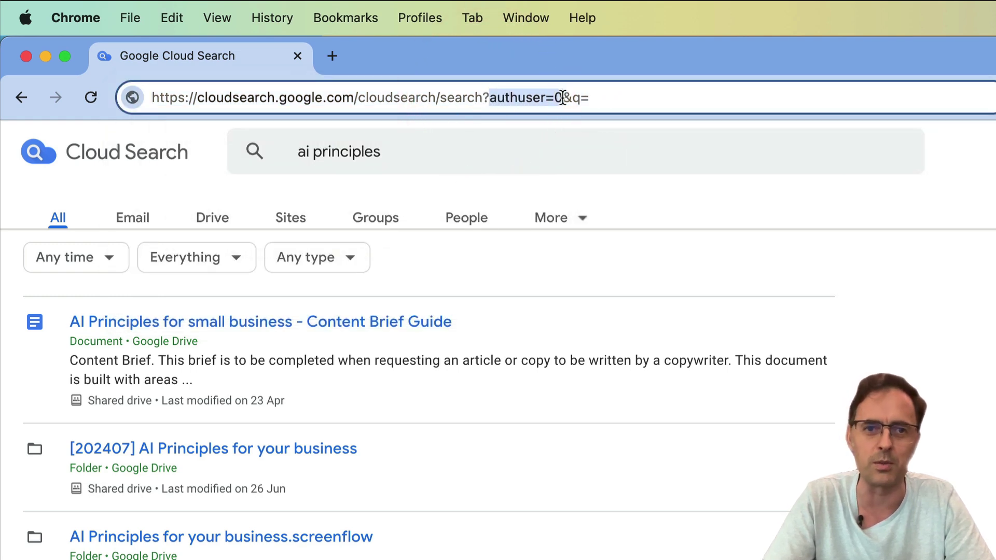
key("BackSpace")
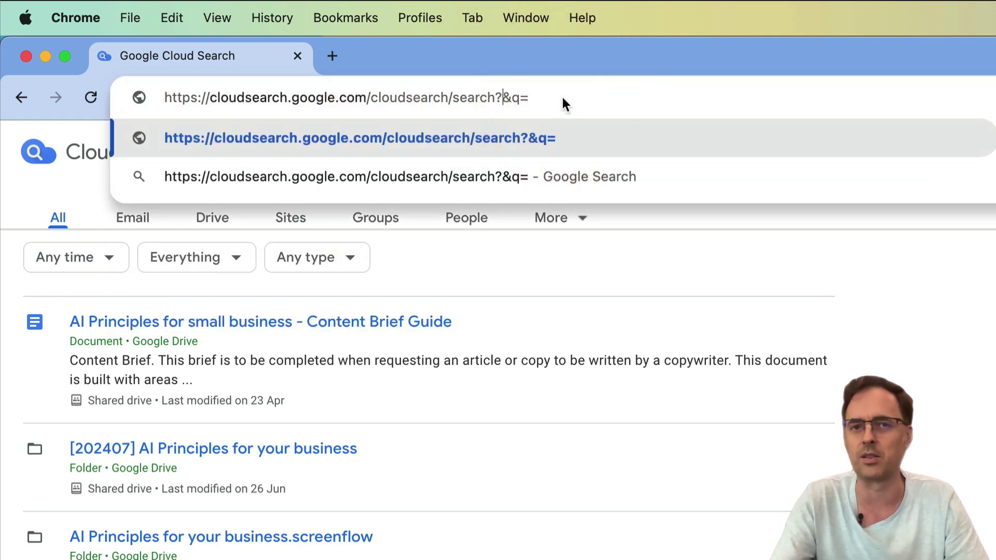
key("Delete")
key("super+a")
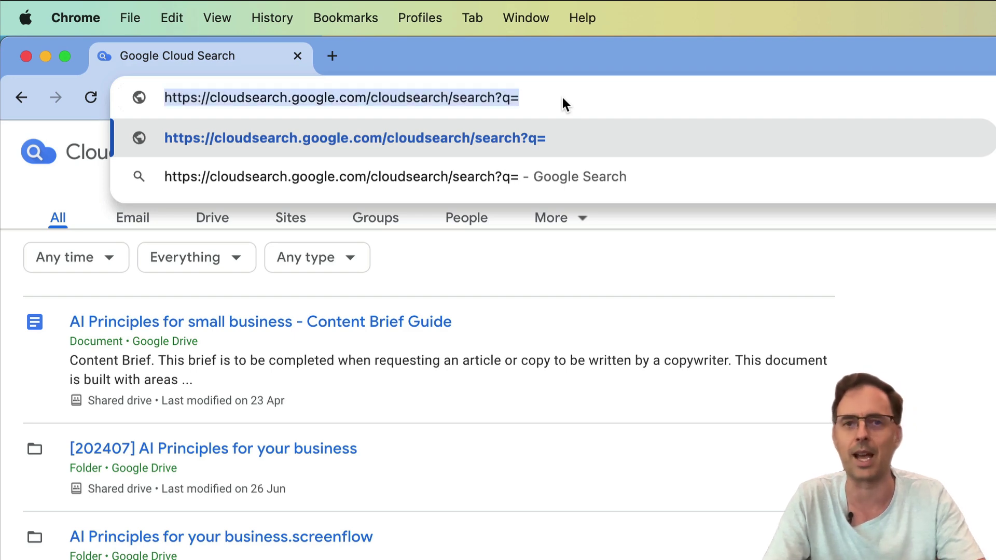
key("super+c")
key("Escape")
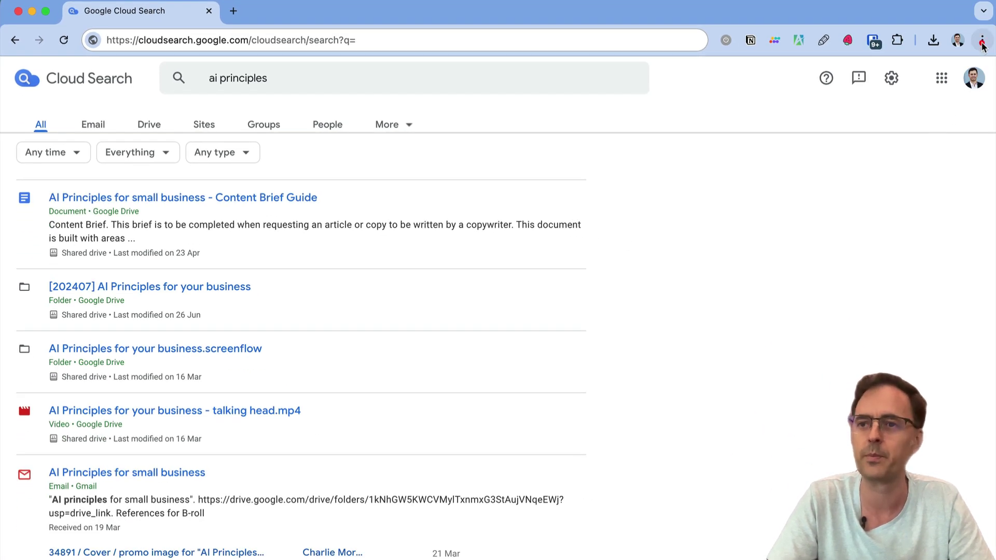
Step: Go to Settings > Search engine > Manage search engines and site search
left_click(982, 40)
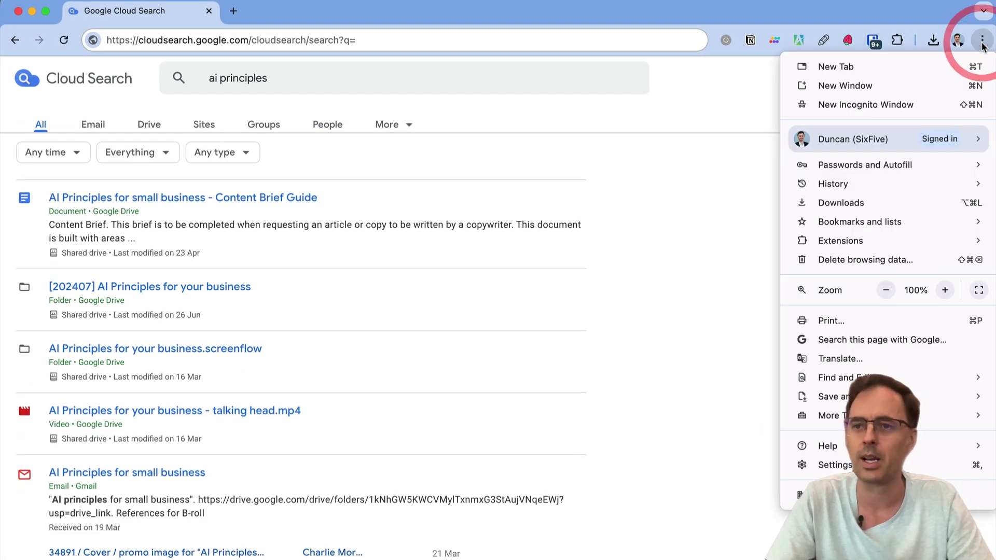
left_click(820, 463)
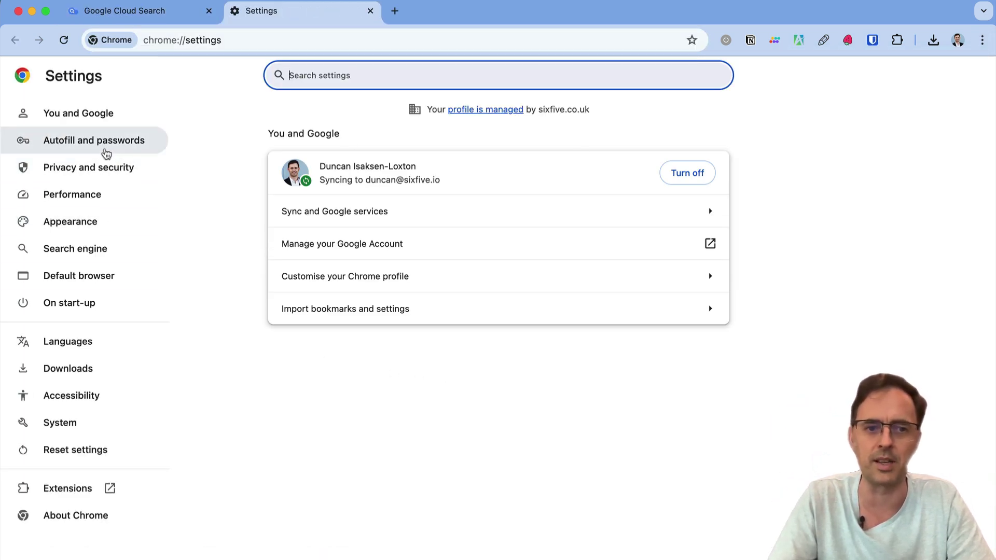
left_click(92, 257)
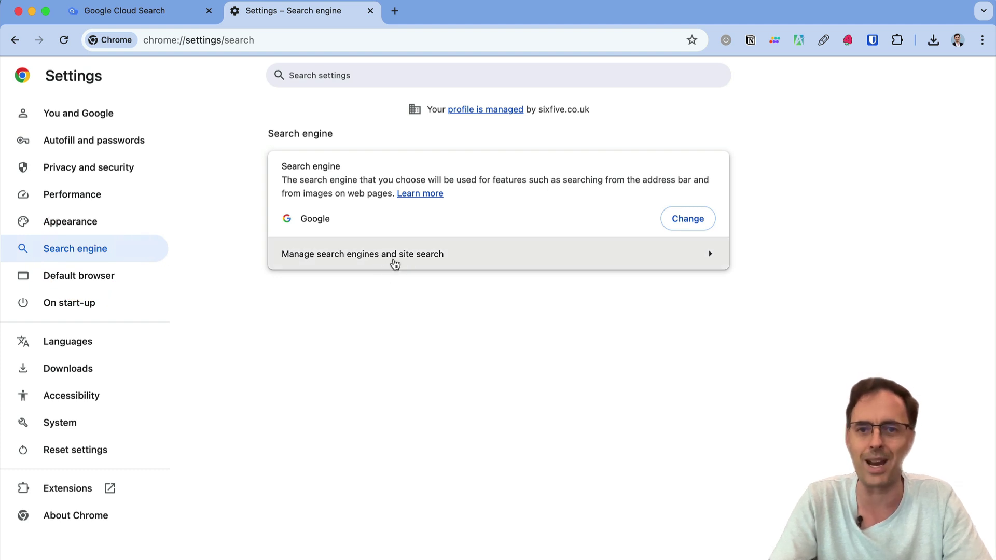
left_click(395, 263)
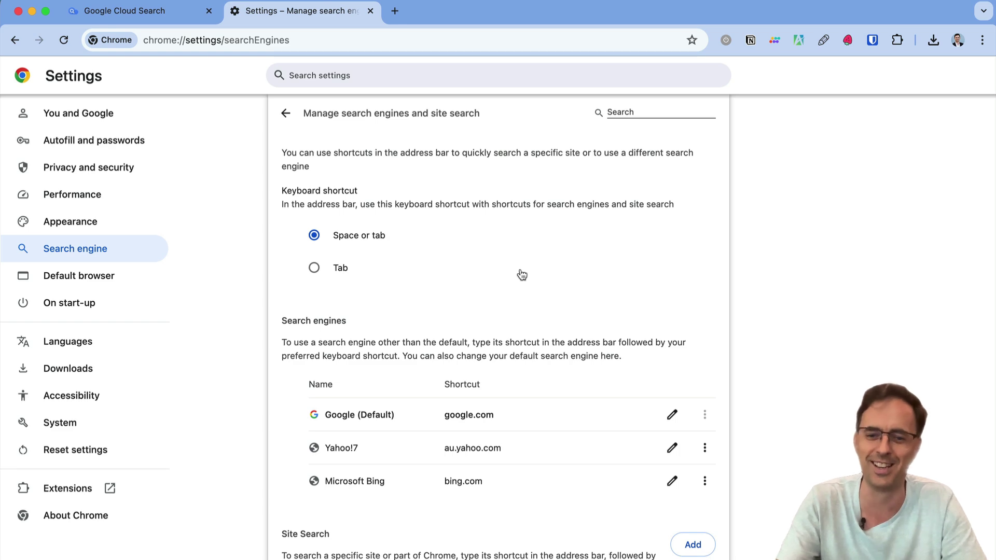
scroll(522, 274, "down", 1)
scroll(522, 275, "down", 2)
scroll(522, 274, "down", 1)
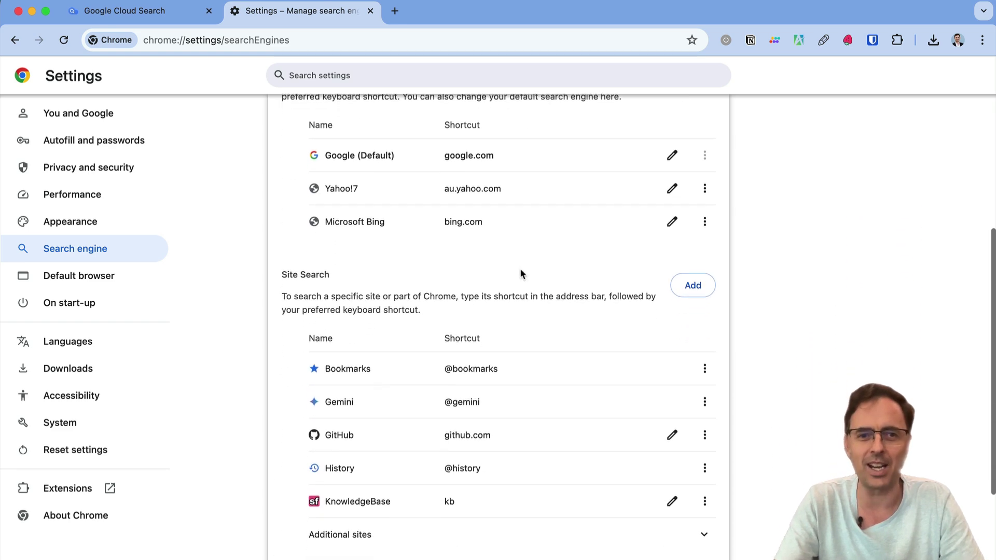
scroll(520, 269, "down", 2)
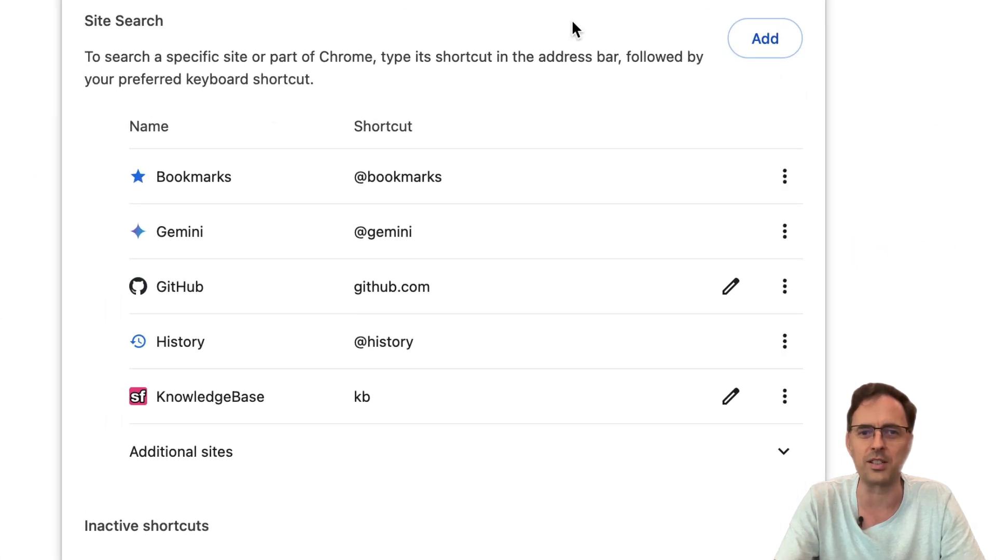
left_click(774, 44)
left_click(379, 167)
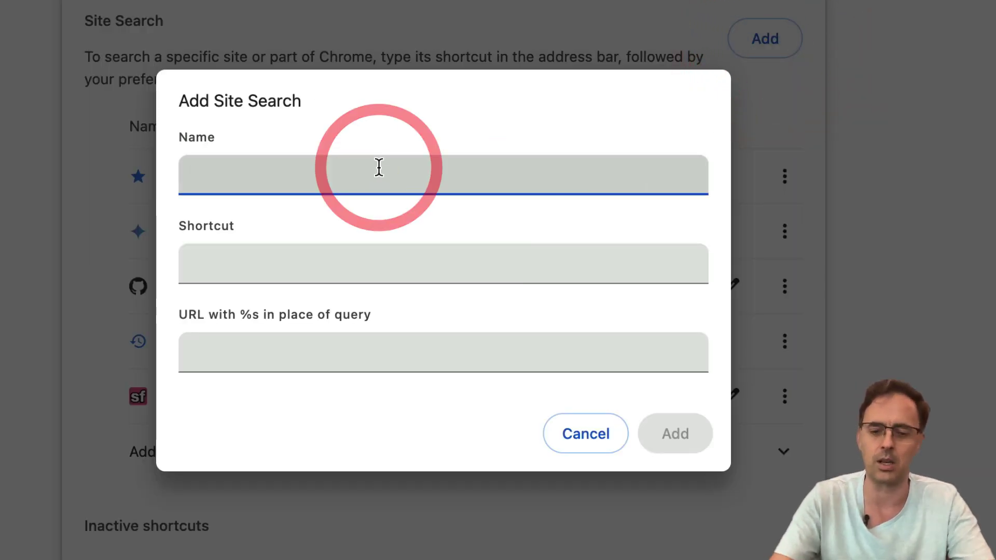
type("Cloud. Search")
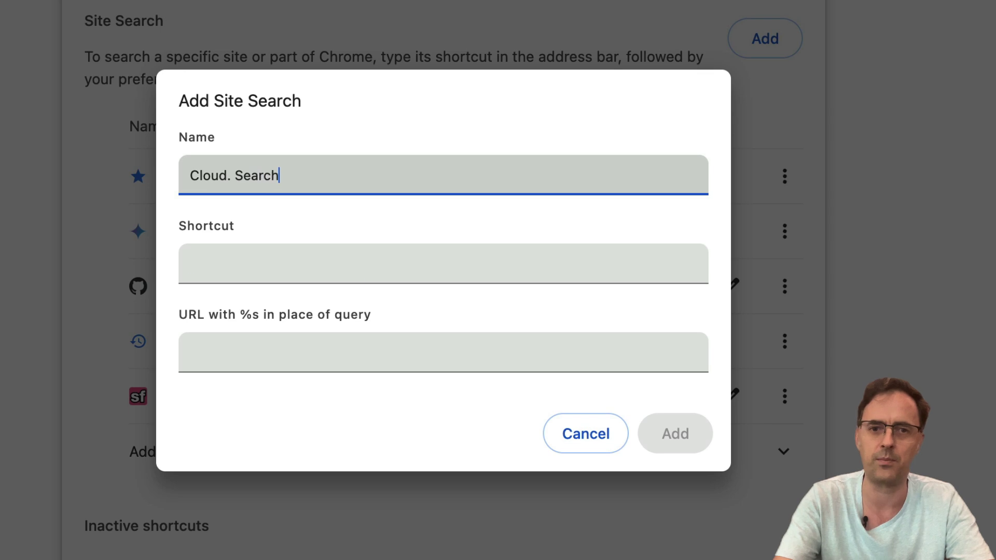
key("Tab")
type("cs")
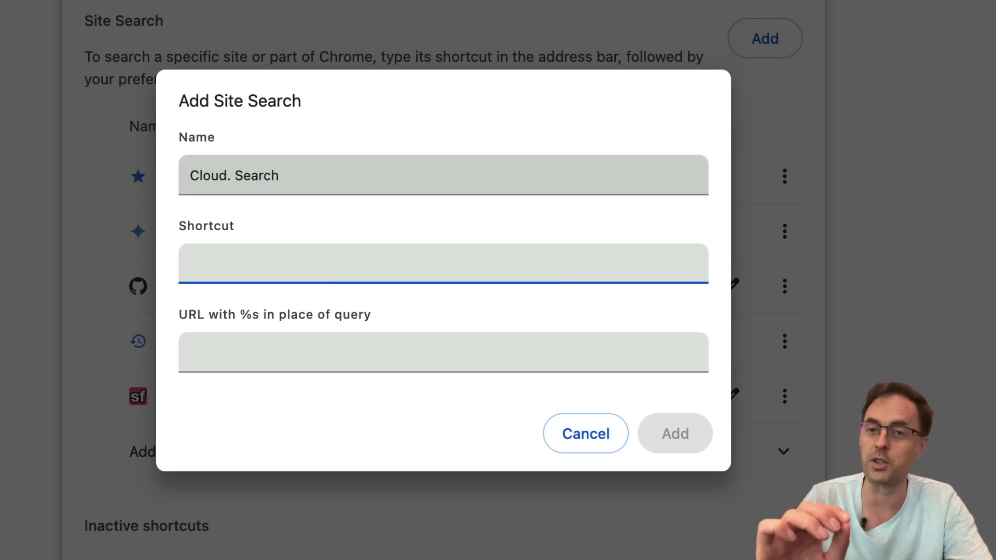
left_click(232, 176)
key("BackSpace")
key("Tab")
key("Tab")
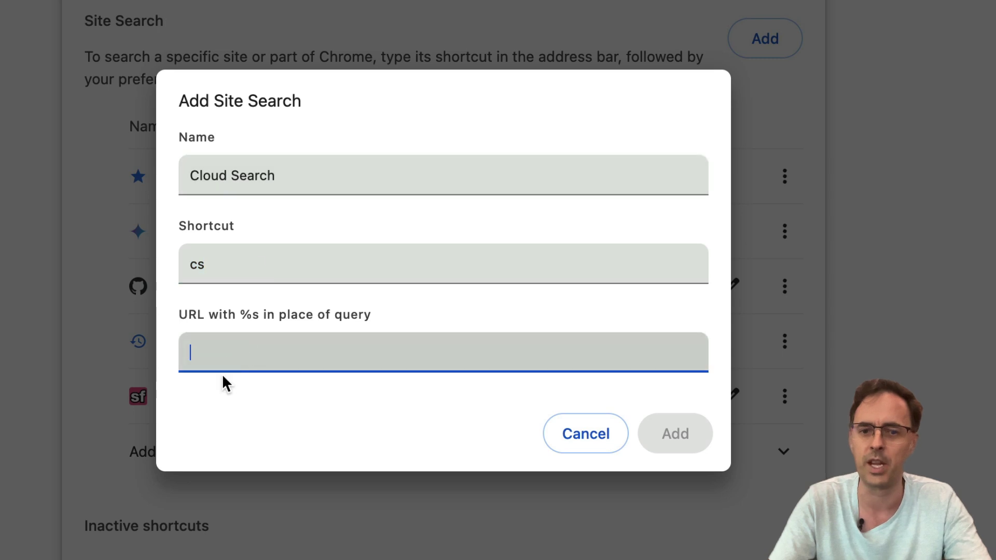
type("https://cloudsearch.google.com/cloudsearch/search?q=")
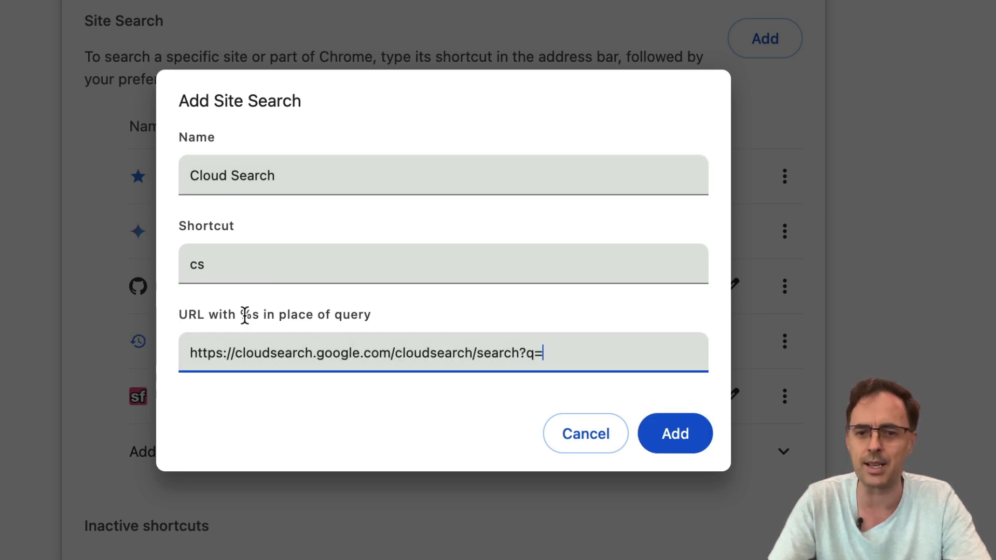
left_click(574, 354)
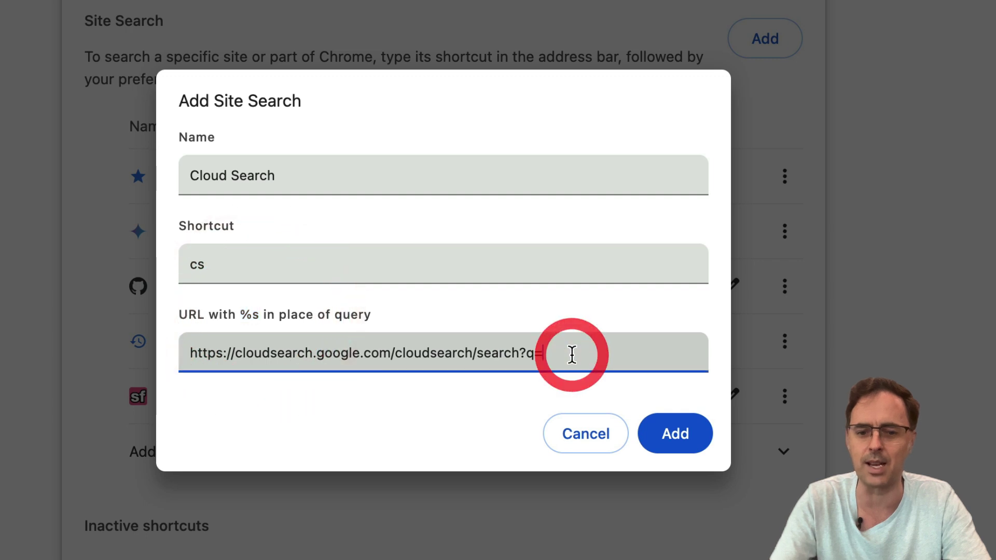
type("%s")
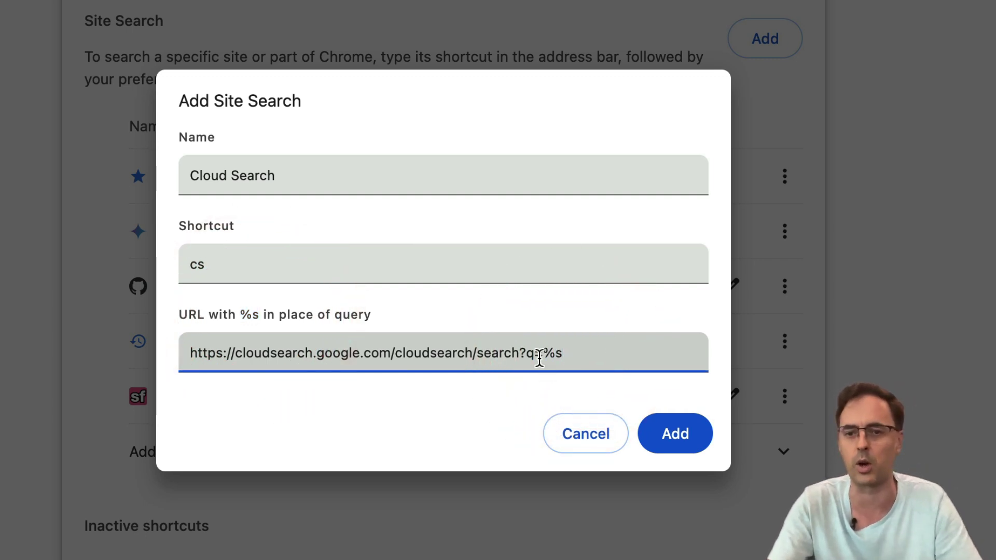
left_click(679, 441)
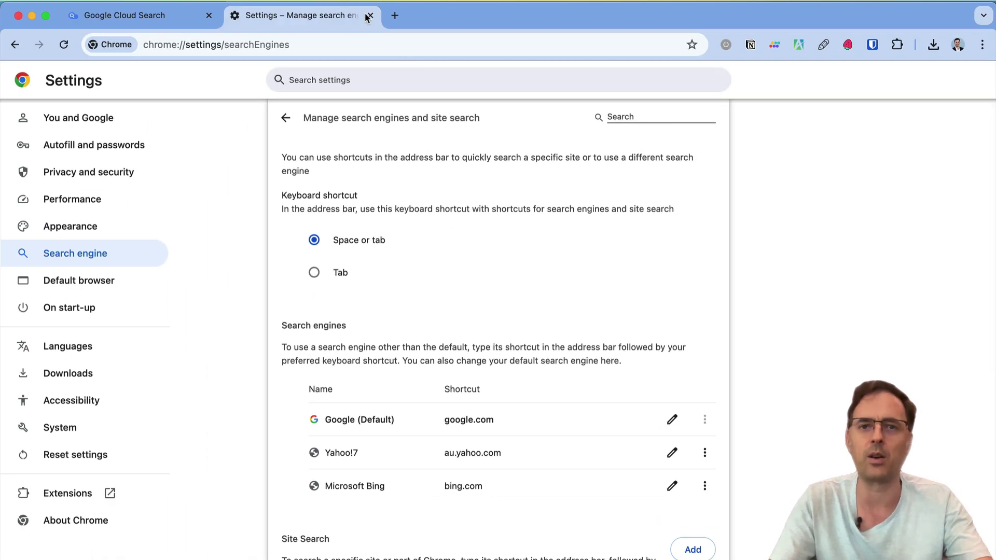
Step: In a new tab, use the cs shortcut to search Cloud Search for 'ai principles'
left_click(396, 17)
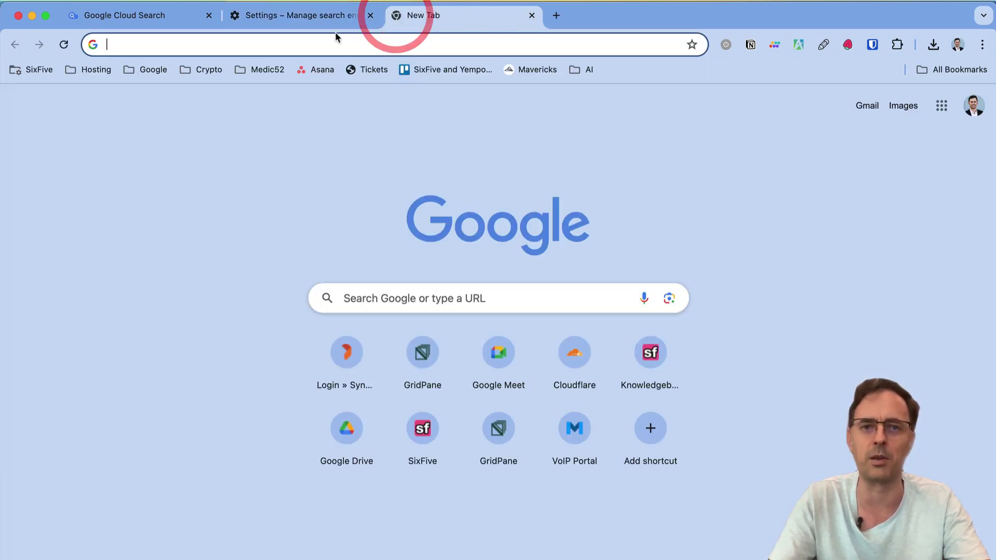
left_click(331, 45)
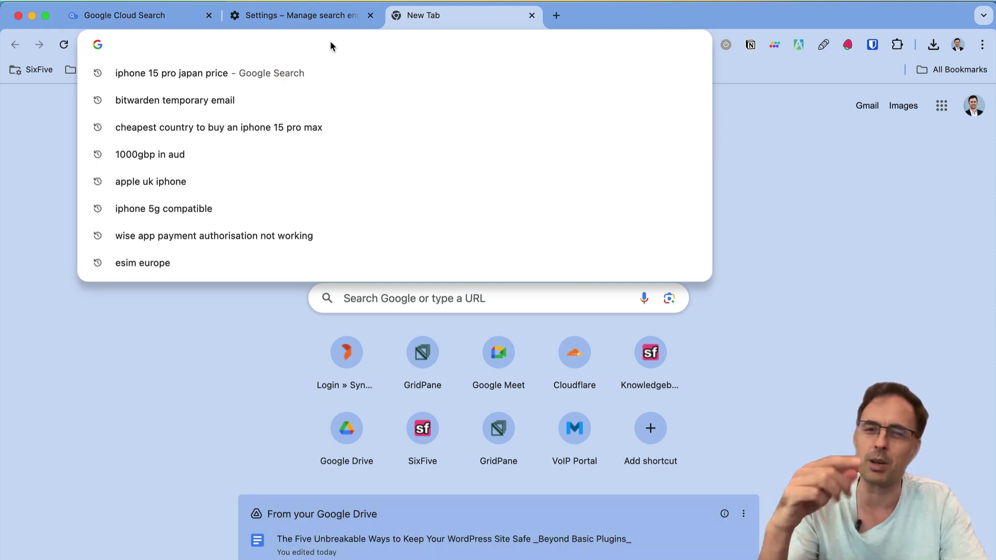
type("c")
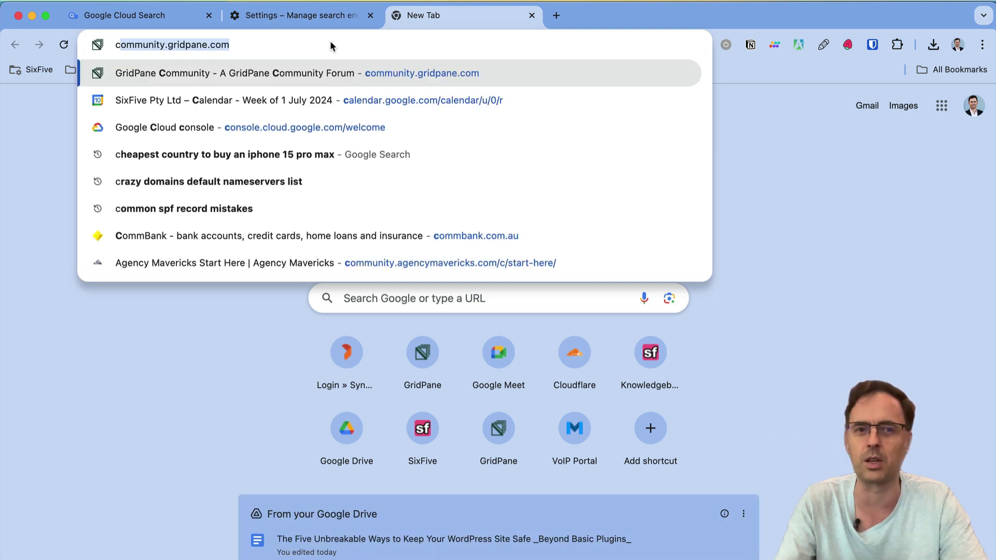
type("s")
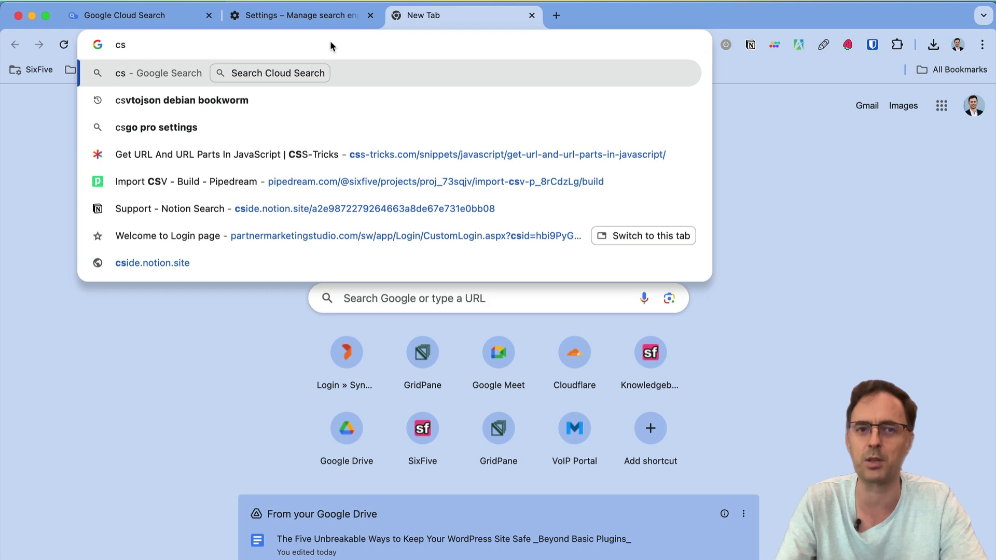
key("Tab")
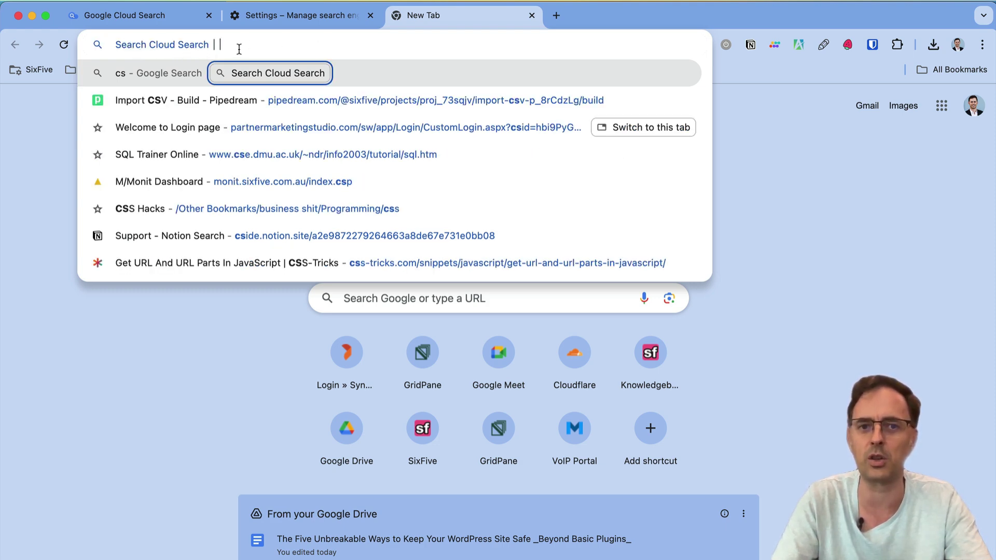
type("pai")
key("BackSpace")
key("BackSpace")
key("BackSpace")
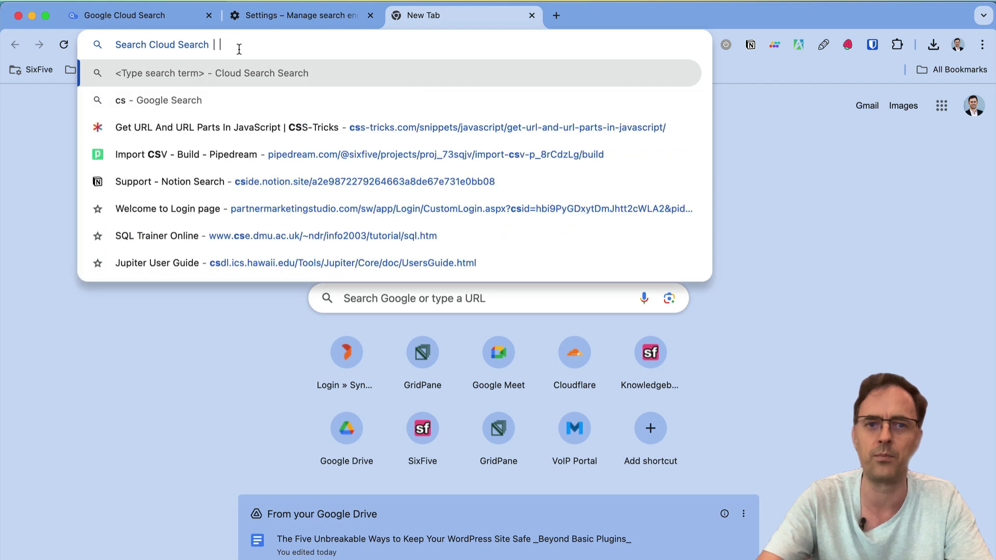
type("ai+principle")
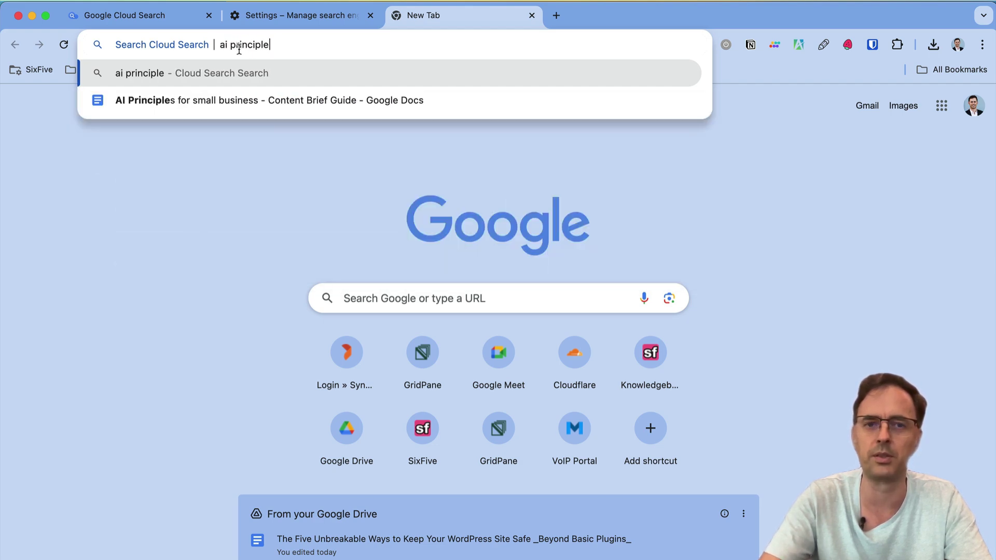
type("s")
key("Return")
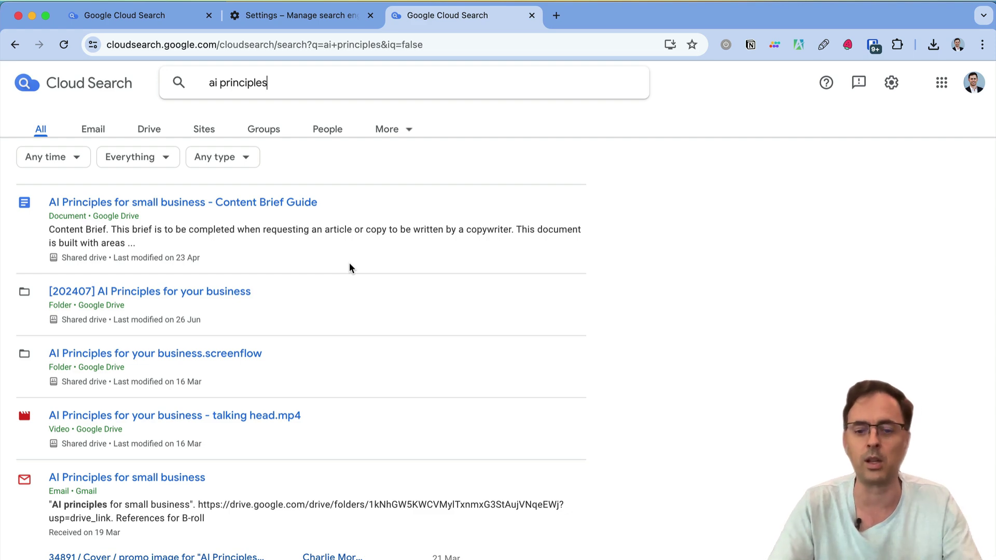
key("super+t")
type("k")
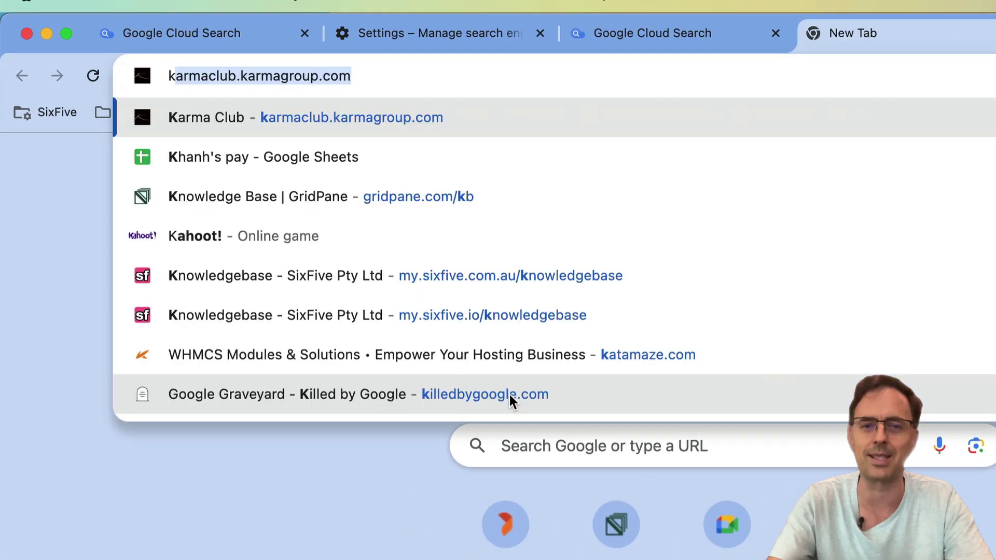
type("b")
Step: Use the kb shortcut to search the SixFive Knowledgebase for 'cloudflare'
key("Tab")
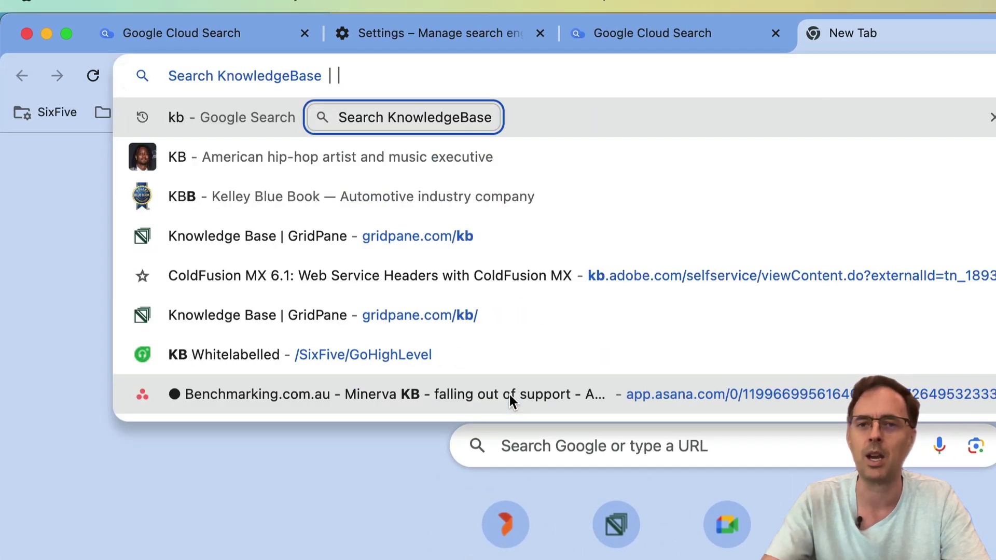
type("caceh")
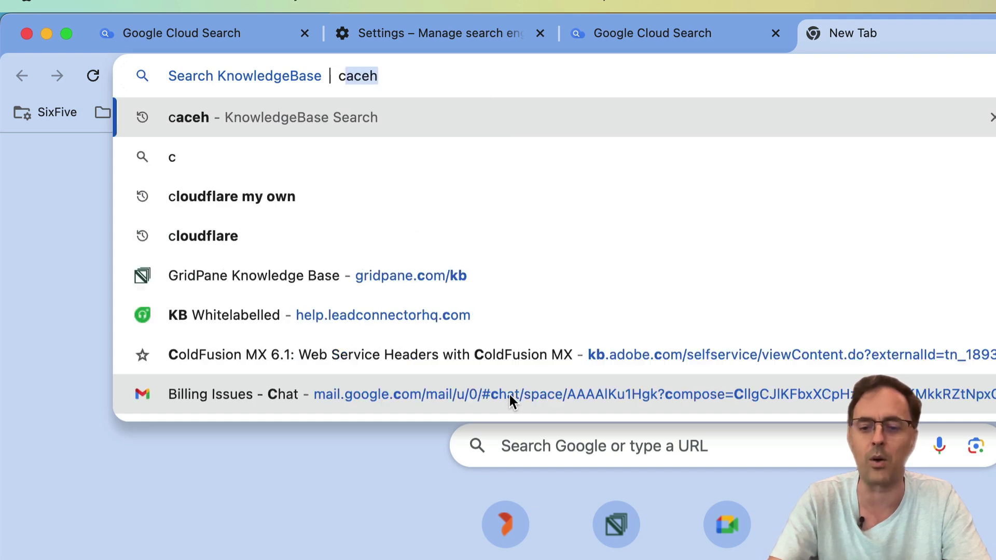
key("BackSpace")
key("BackSpace")
key("BackSpace")
type("loudflare")
key("Return")
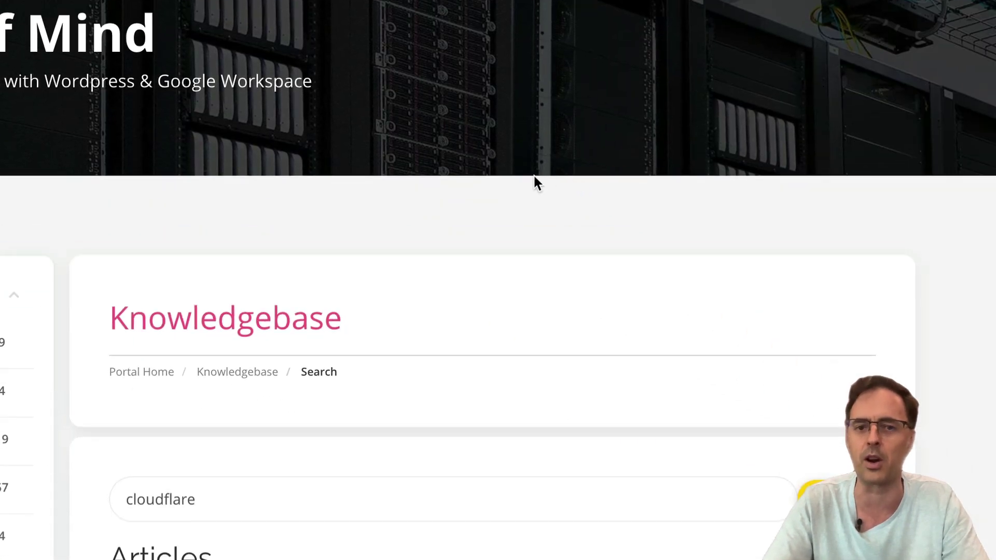
scroll(434, 154, "down", 2)
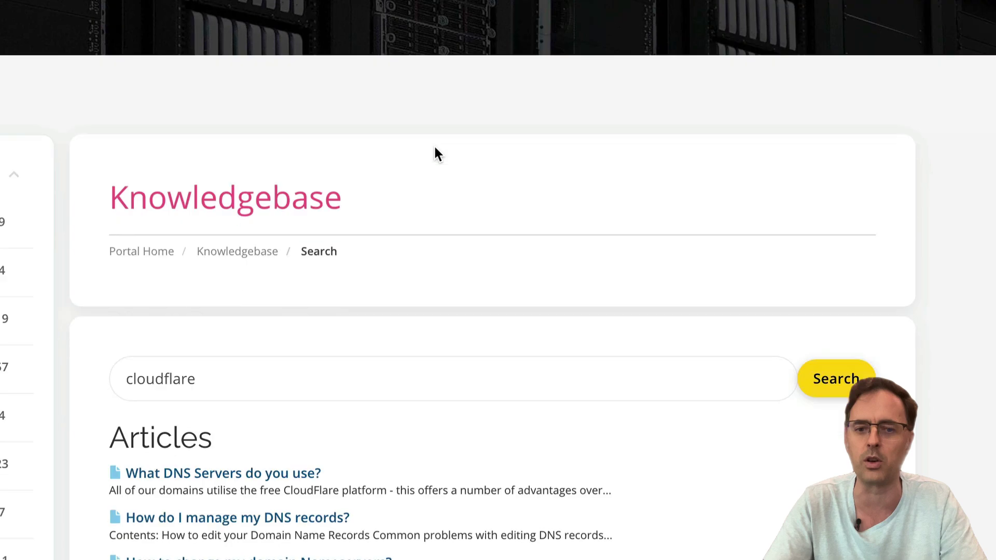
scroll(433, 144, "down", 4)
left_click(78, 68)
double_click(78, 68)
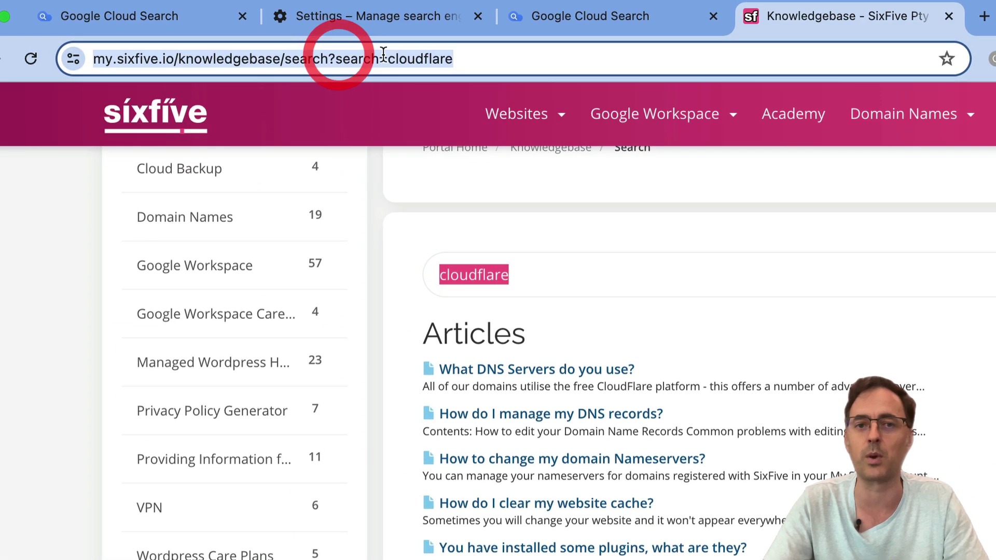
Step: Replace 'cloudflare' after search= in the address with %s without navigating away
left_click(395, 56)
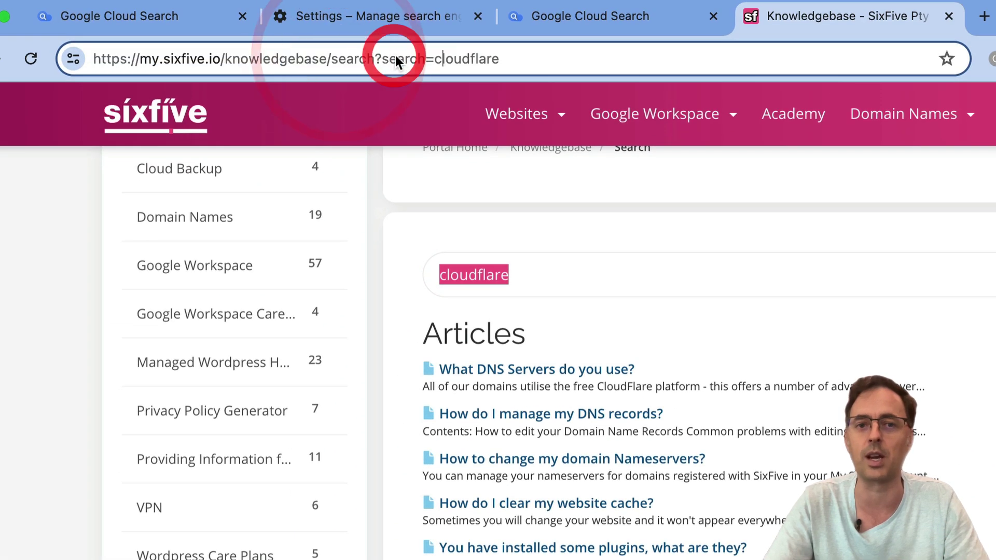
left_click(437, 59)
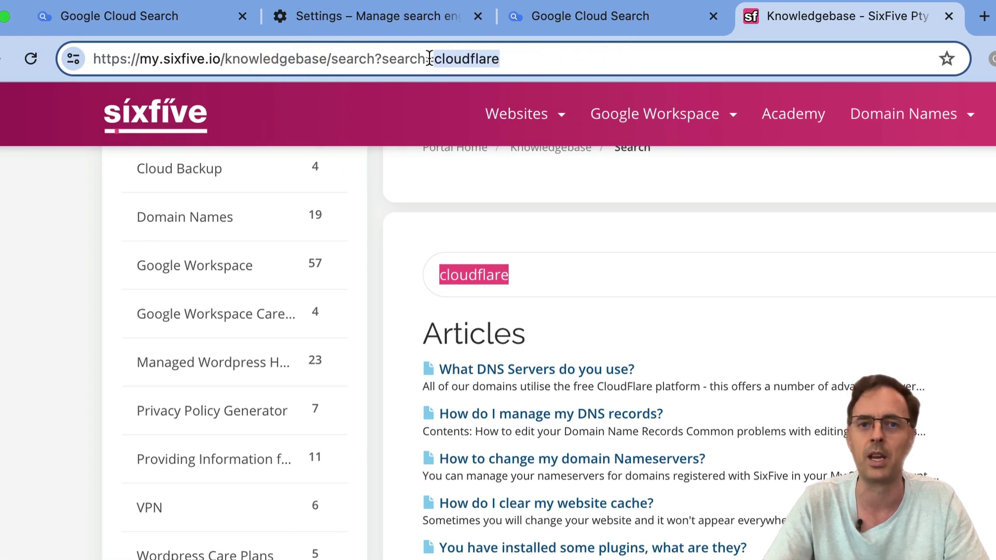
type("%")
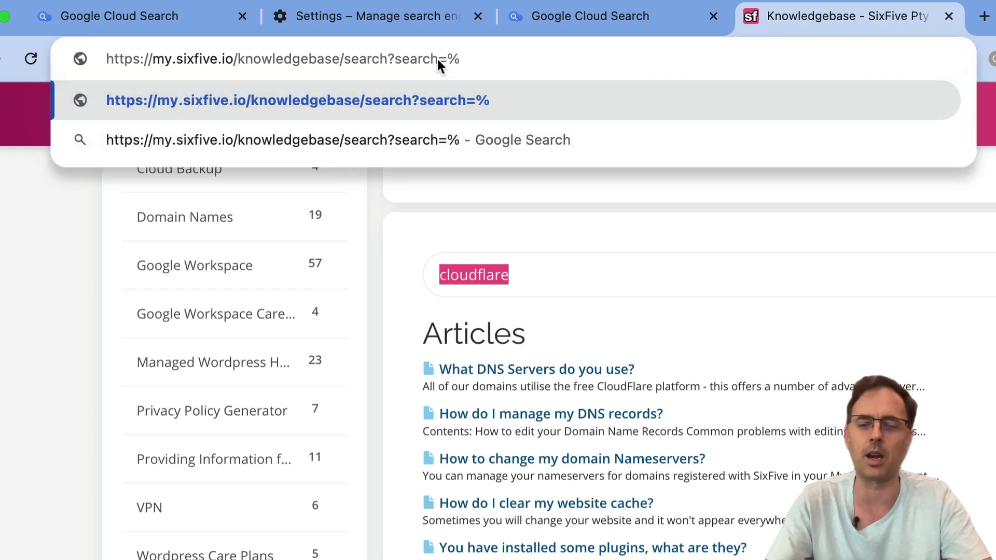
type("s")
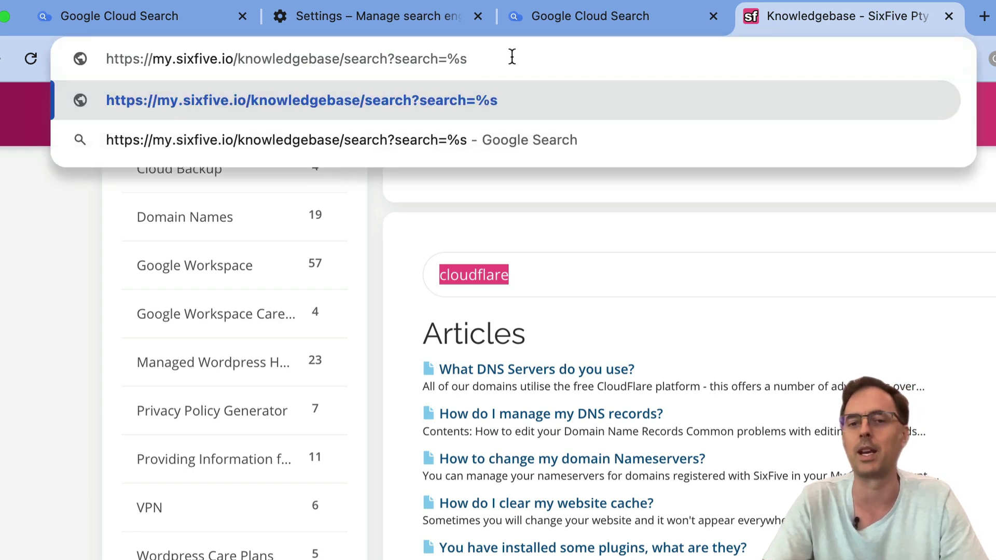
left_click(821, 331)
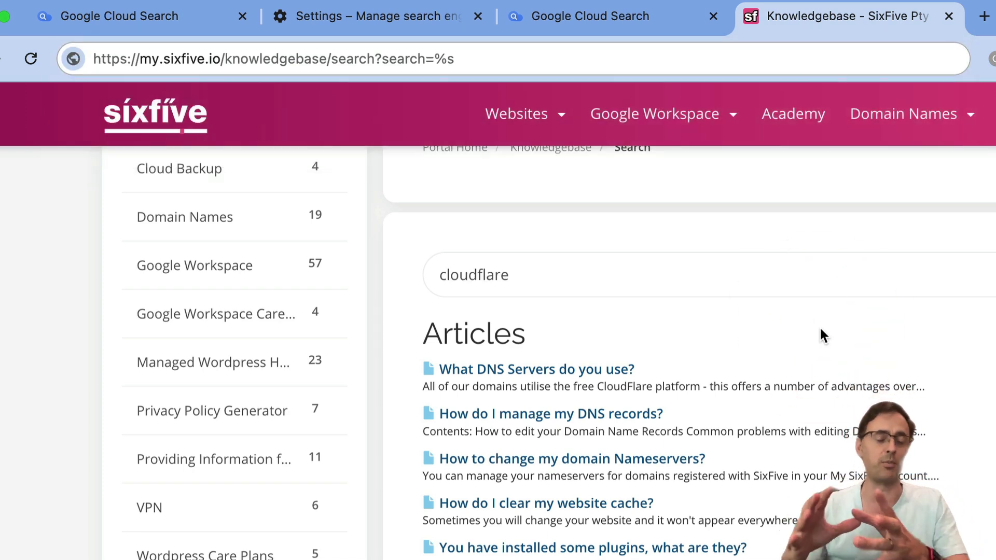